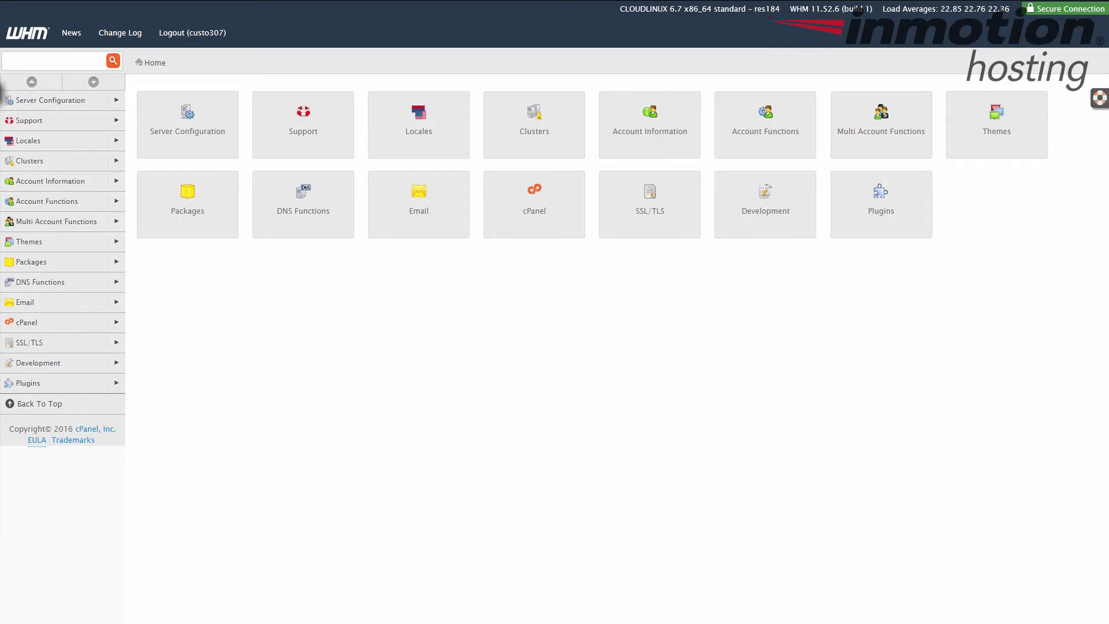
Filter the WHM sidebar for 'create' and open Create a New Account.
{"action": "left_click", "coordinate": [75, 58]}
{"action": "type", "text": "create"}
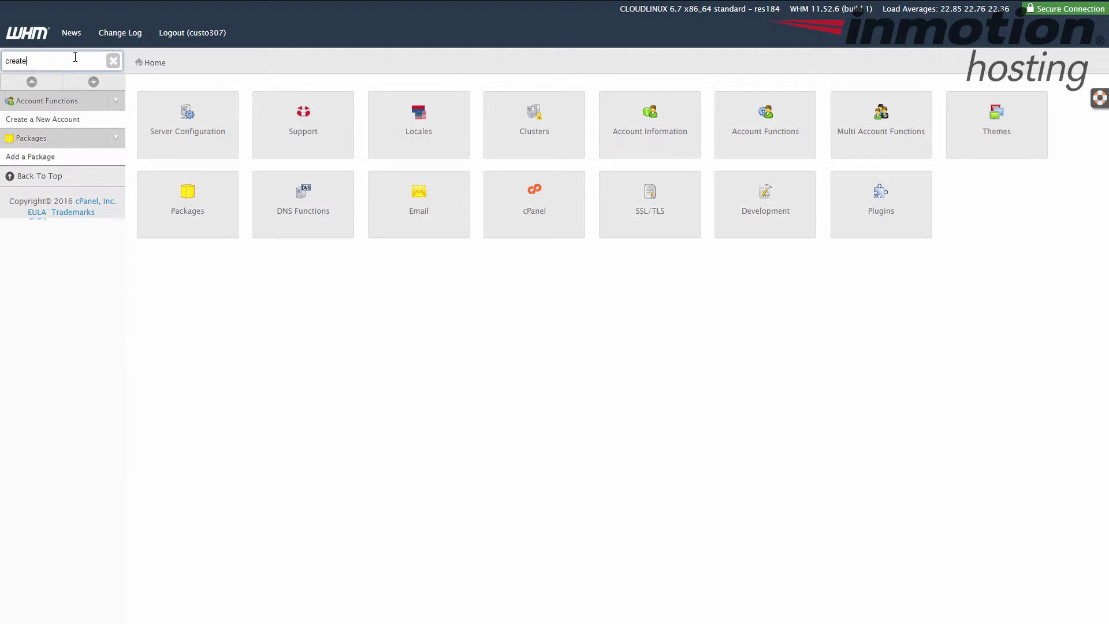
{"action": "left_click", "coordinate": [60, 125]}
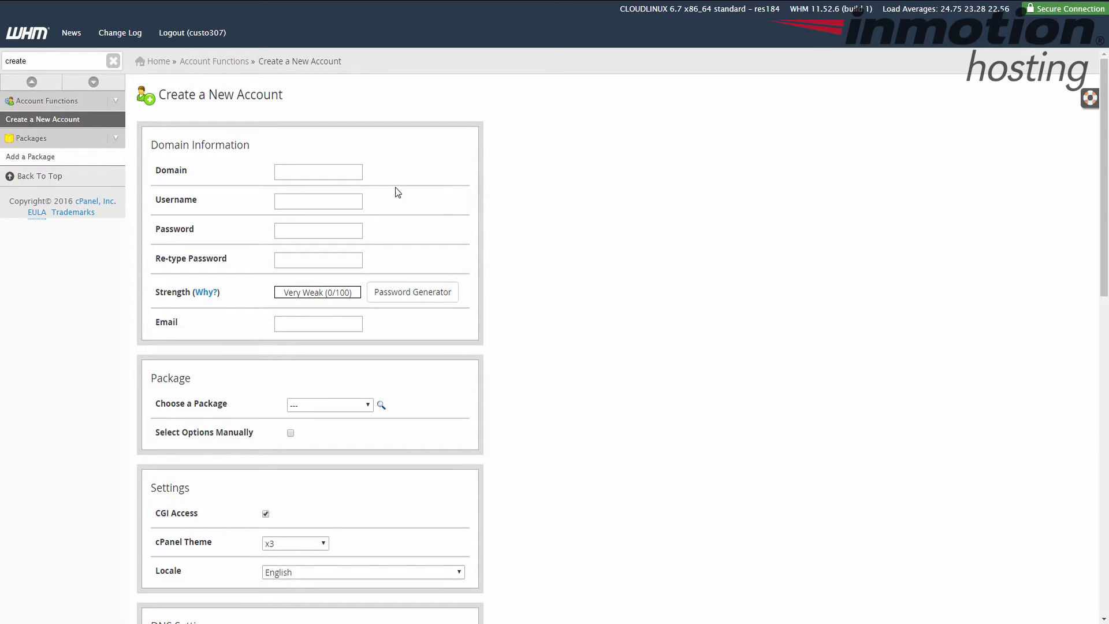
Create the example.com account with username example, a confirmed password and a contact e-mail.
{"action": "left_click", "coordinate": [344, 176]}
{"action": "type", "text": "exam"}
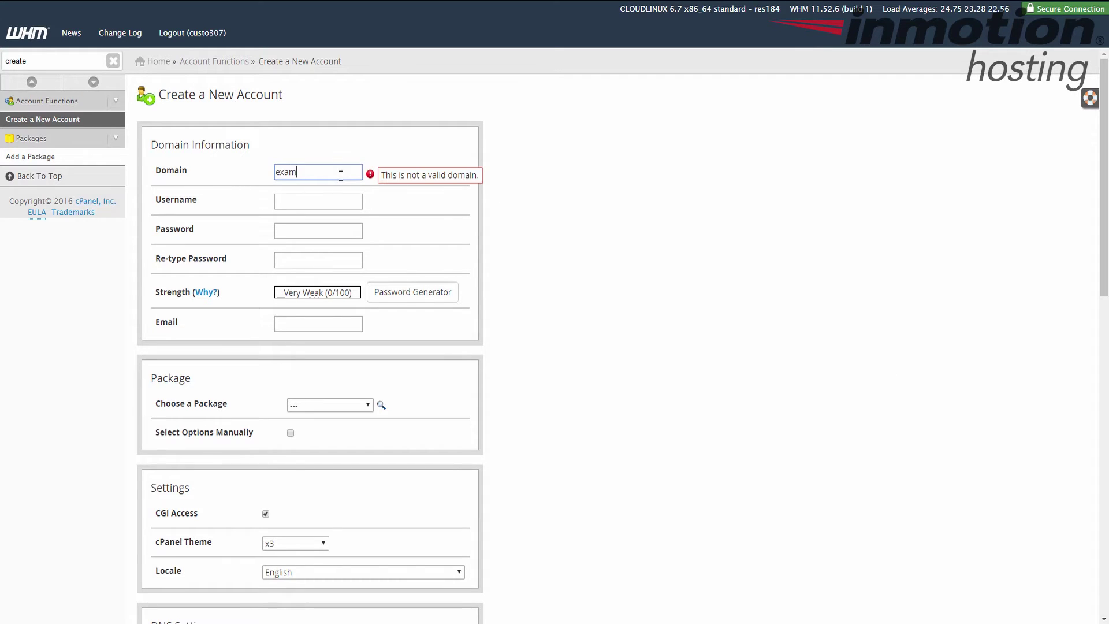
{"action": "type", "text": "ple.com"}
{"action": "key", "text": "Tab"}
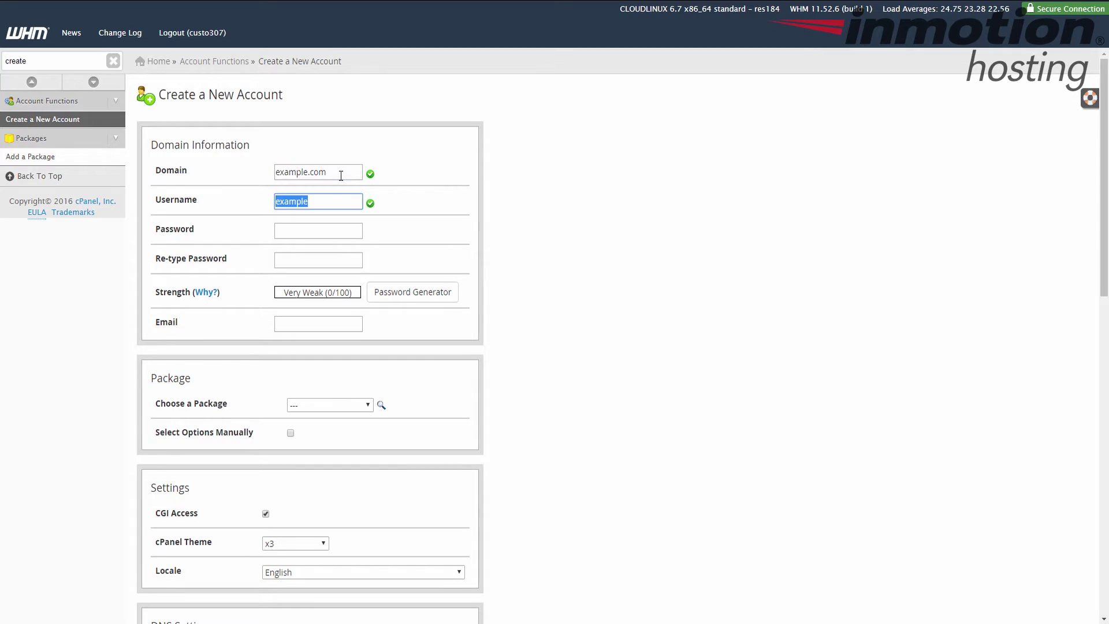
{"action": "key", "text": "Tab"}
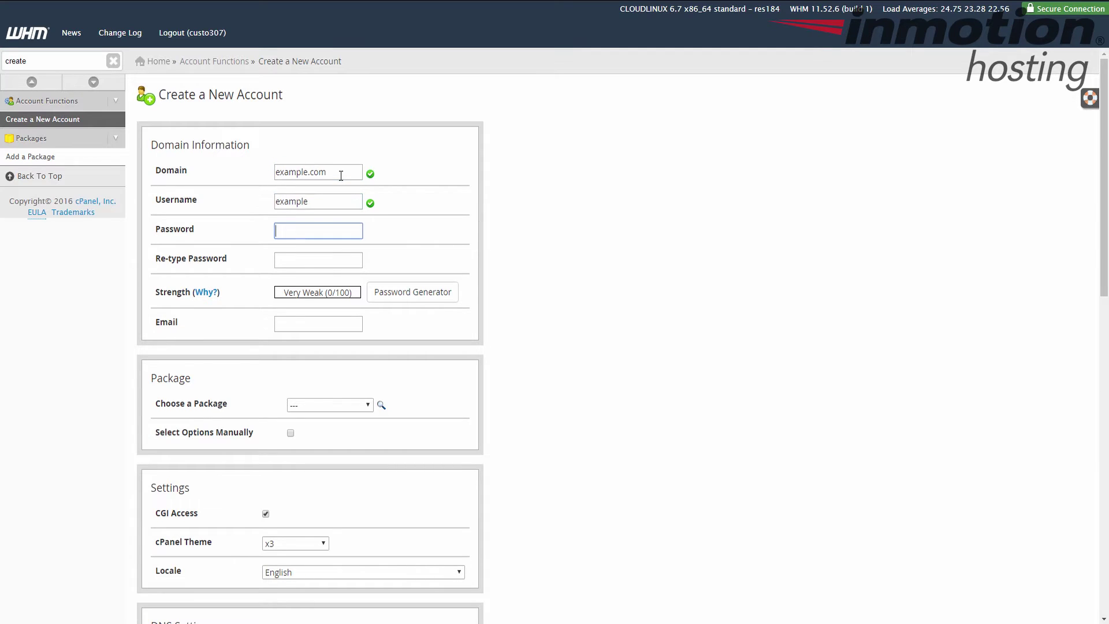
{"action": "key", "text": "ctrl+v"}
{"action": "key", "text": "Tab"}
{"action": "key", "text": "ctrl+v"}
{"action": "key", "text": "Tab"}
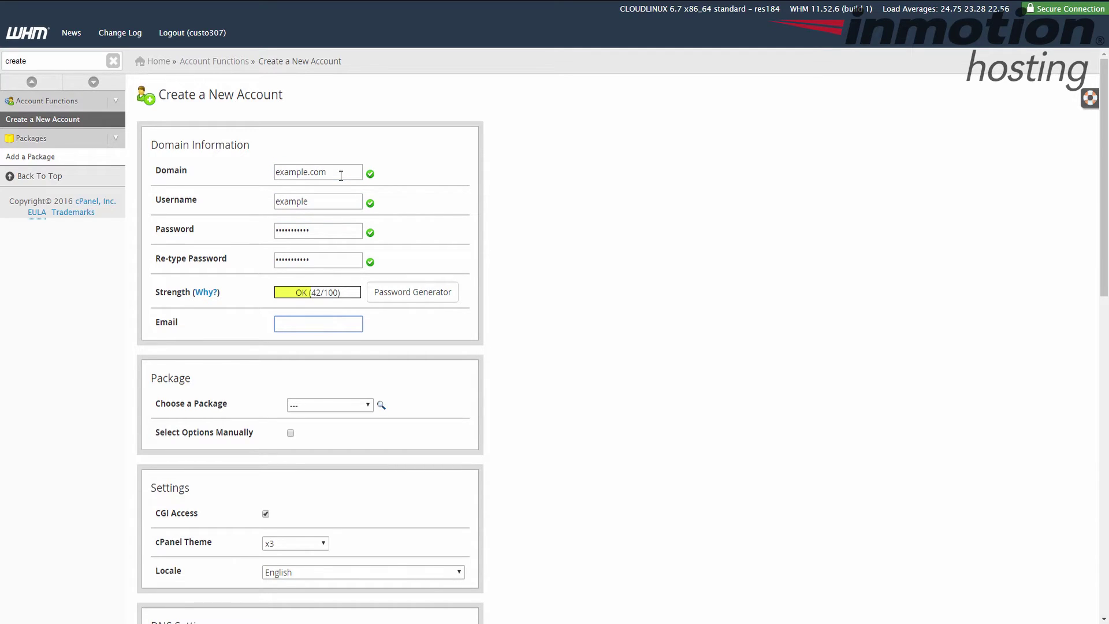
{"action": "type", "text": "joe@example.com"}
{"action": "key", "text": "Tab"}
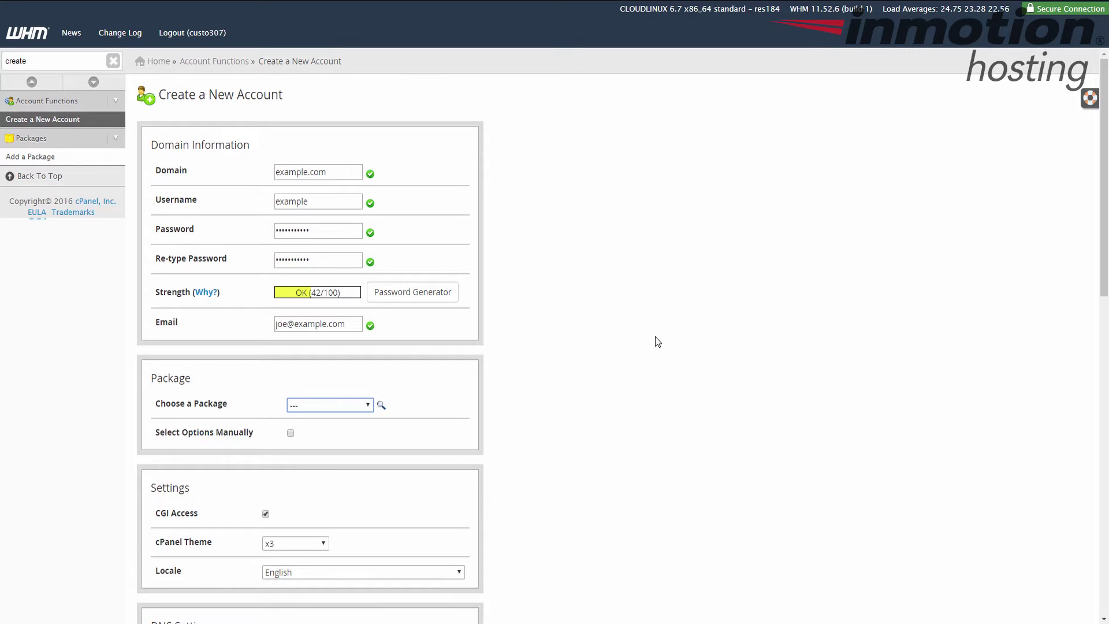
{"action": "scroll", "coordinate": [657, 342], "scroll_direction": "down", "scroll_amount": 10}
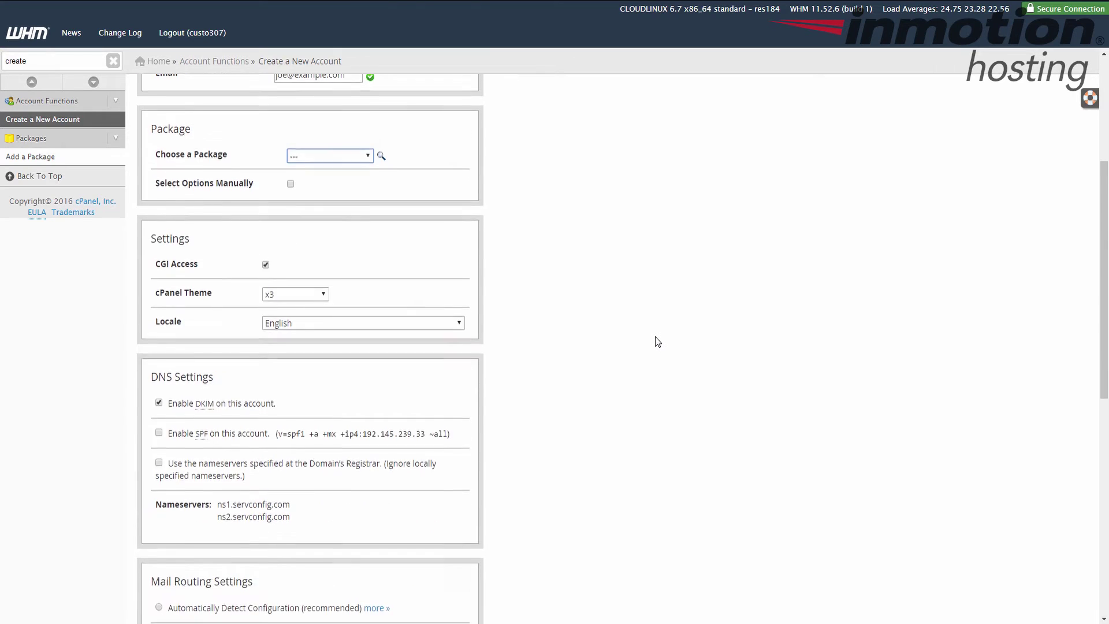
{"action": "scroll", "coordinate": [657, 342], "scroll_direction": "down", "scroll_amount": 1}
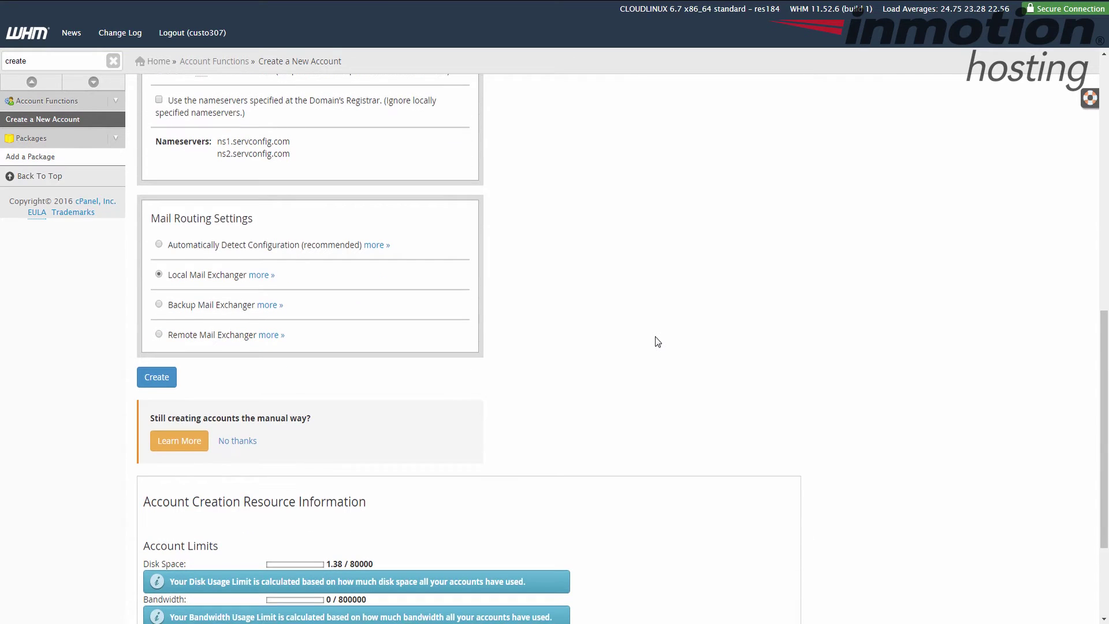
{"action": "left_click", "coordinate": [162, 377]}
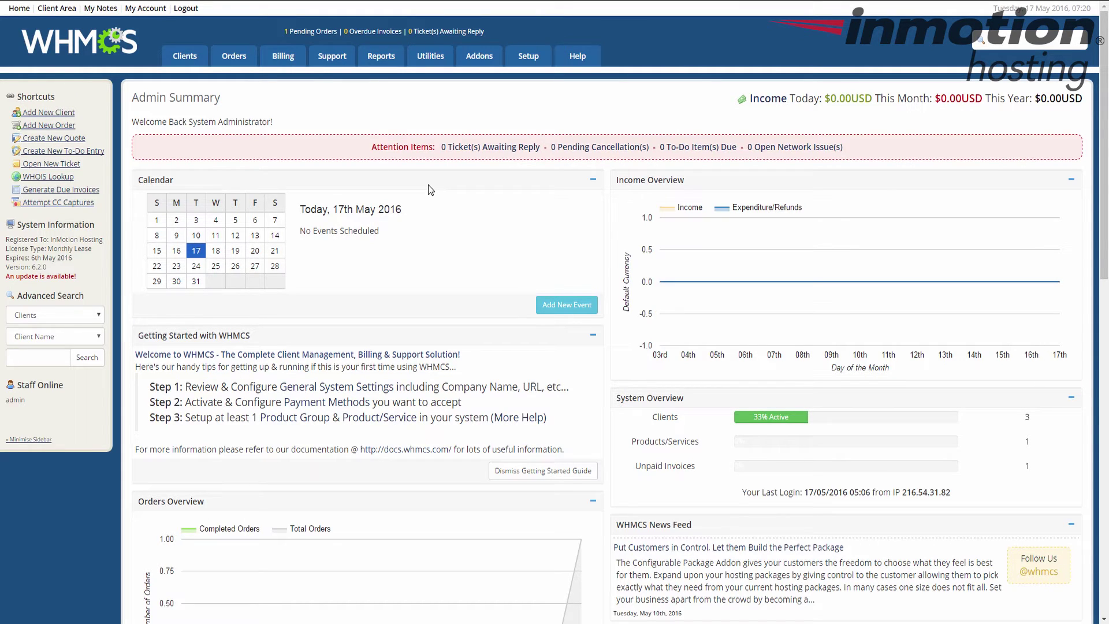
Browse the client list, then the list of all orders with its one pending order.
{"action": "mouse_move", "coordinate": [183, 58]}
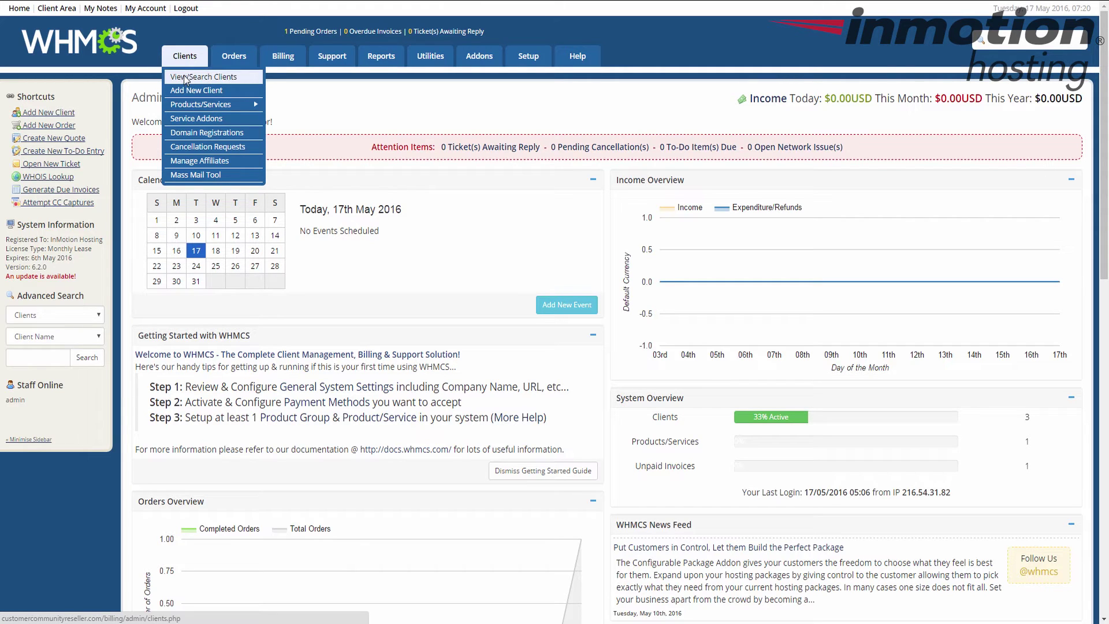
{"action": "left_click", "coordinate": [186, 80]}
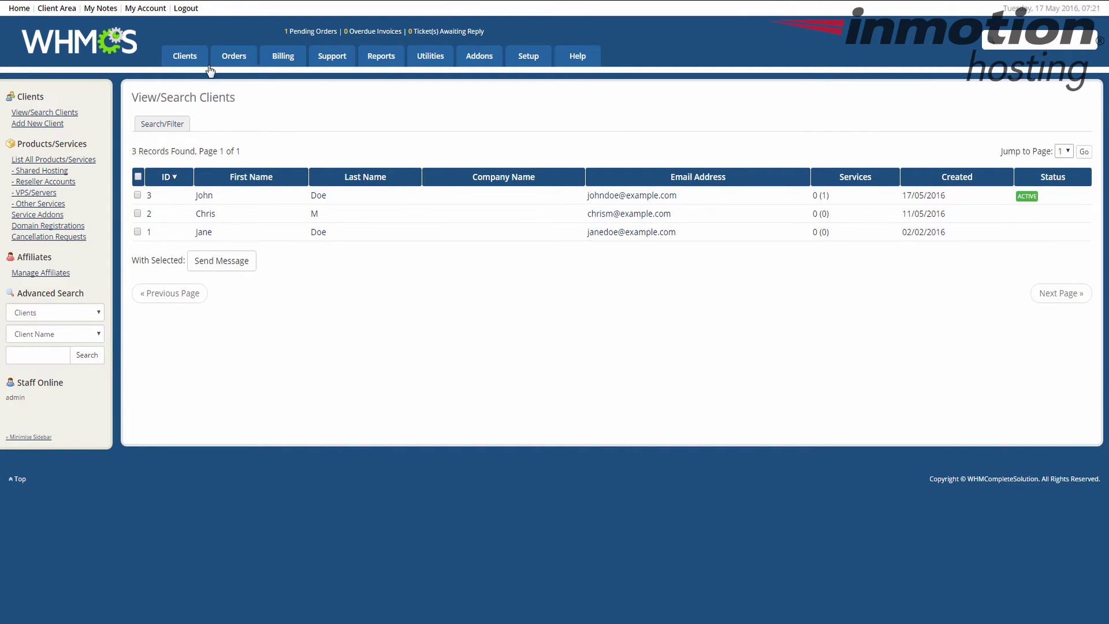
{"action": "mouse_move", "coordinate": [225, 58]}
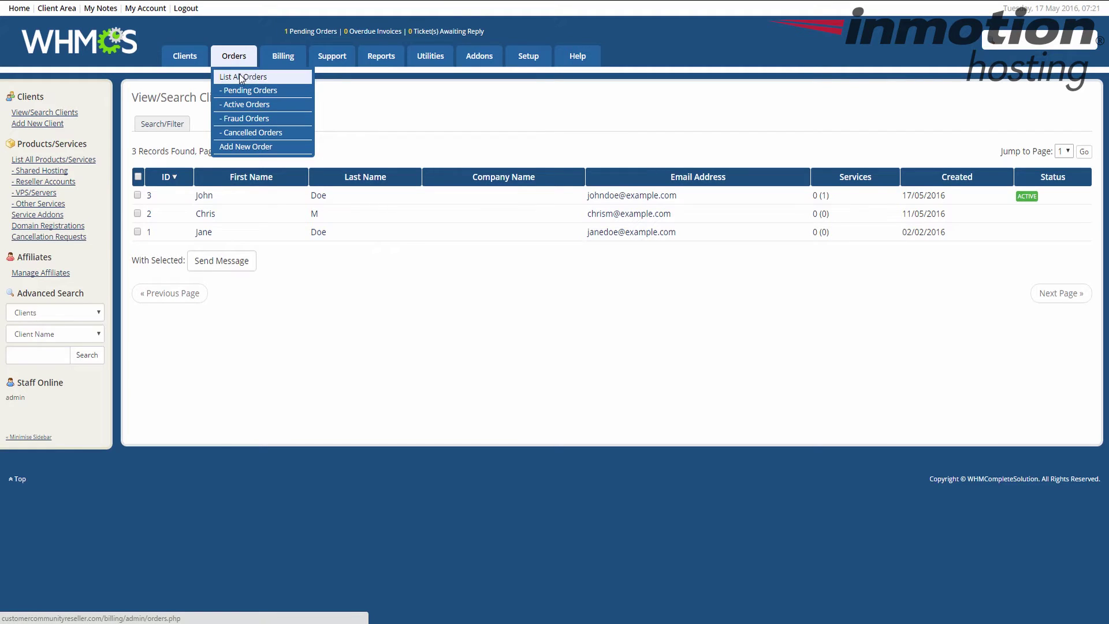
{"action": "left_click", "coordinate": [242, 77]}
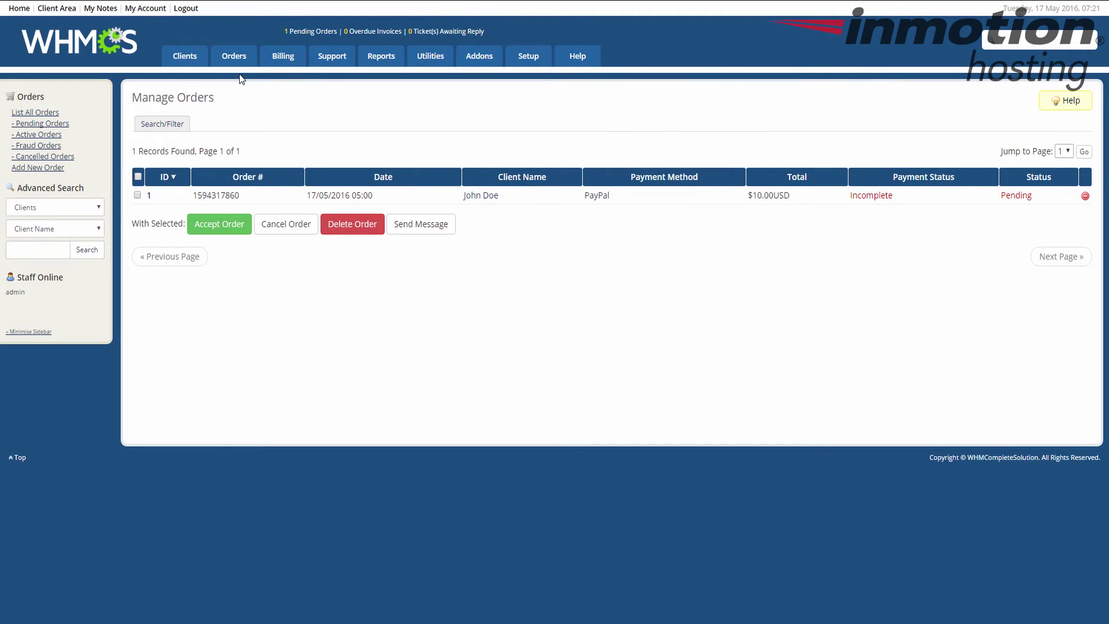
View the billing transactions, then the billable items list with the uninvoiced Level1 item.
{"action": "mouse_move", "coordinate": [272, 61]}
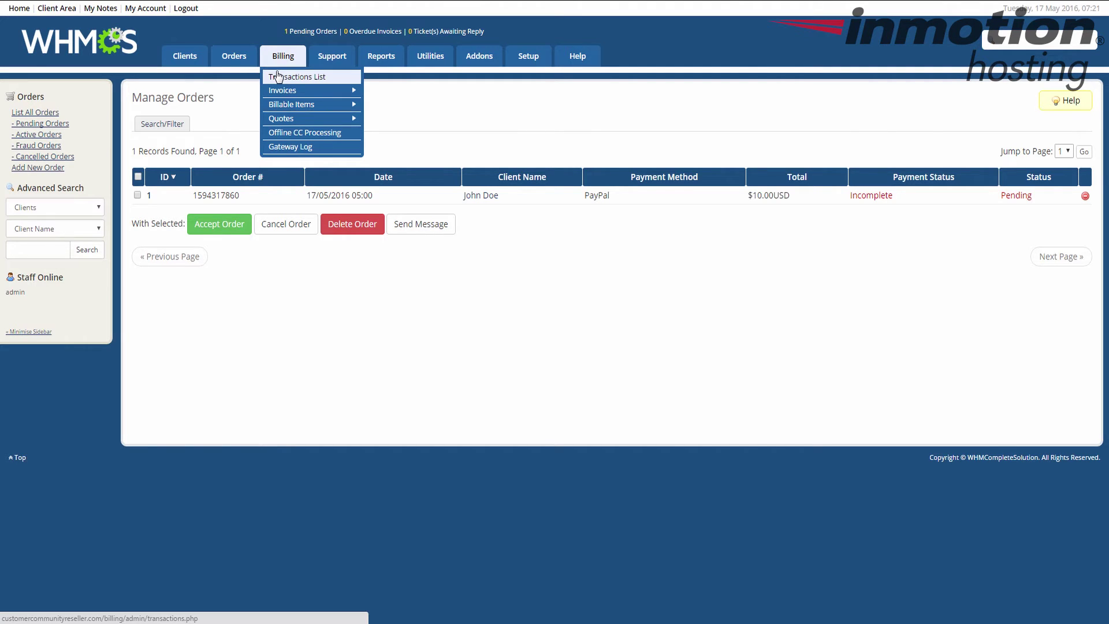
{"action": "left_click", "coordinate": [278, 76]}
{"action": "mouse_move", "coordinate": [283, 78]}
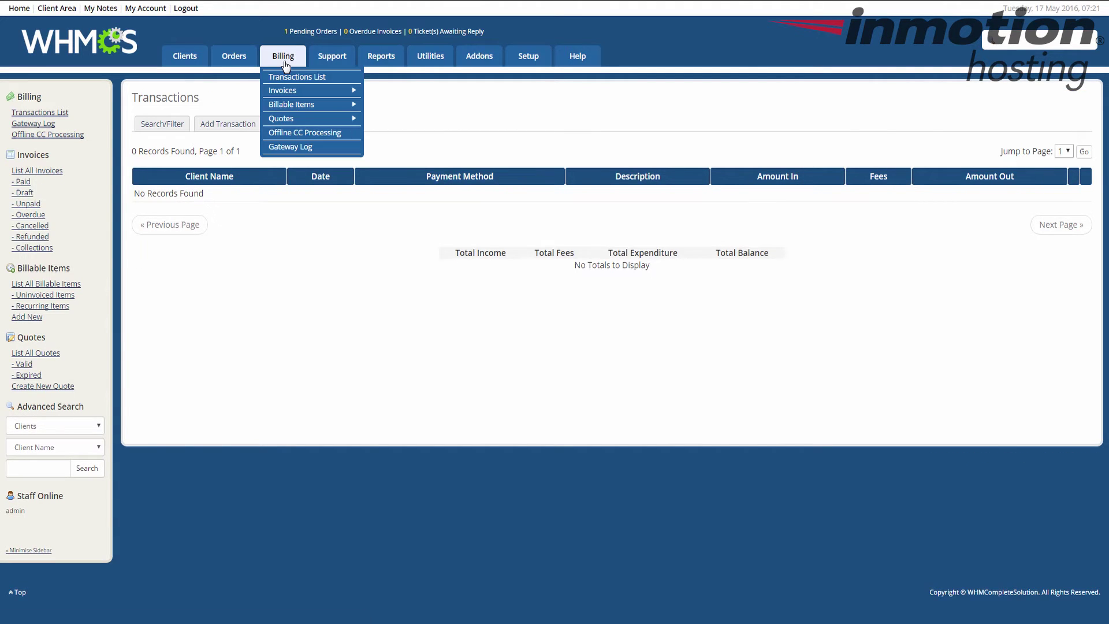
{"action": "left_click", "coordinate": [290, 105]}
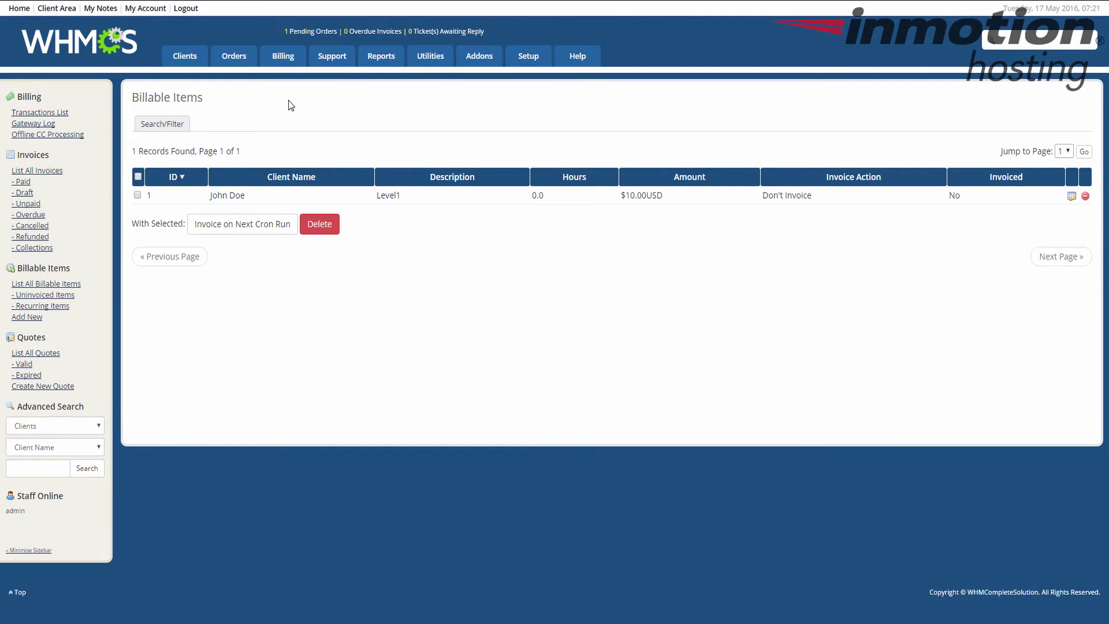
Go to the General Settings page under Setup.
{"action": "mouse_move", "coordinate": [335, 61]}
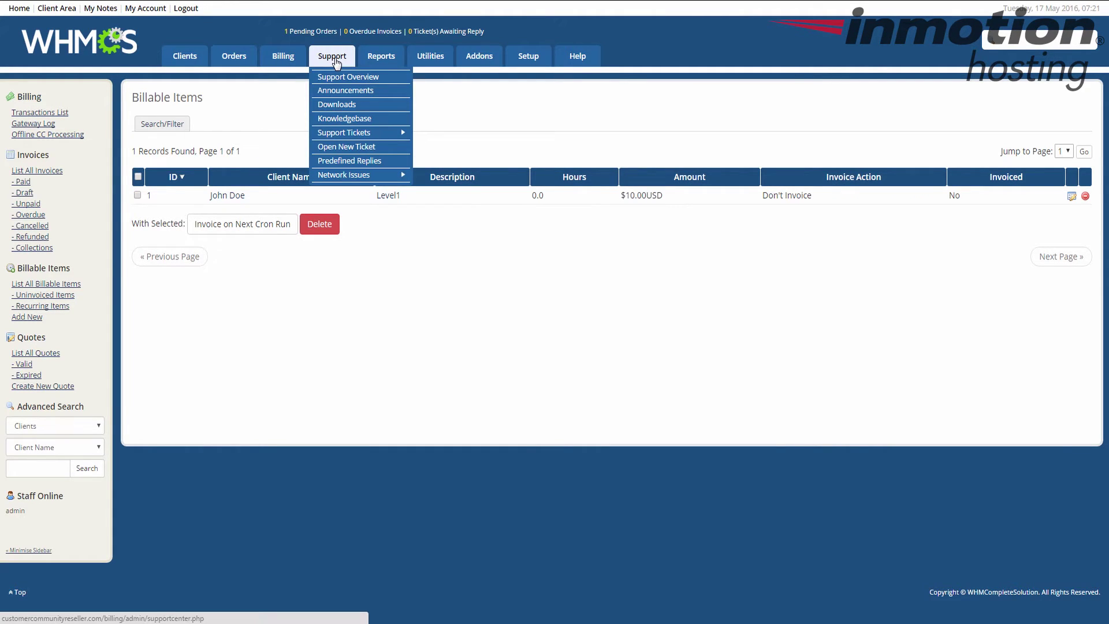
{"action": "mouse_move", "coordinate": [373, 65]}
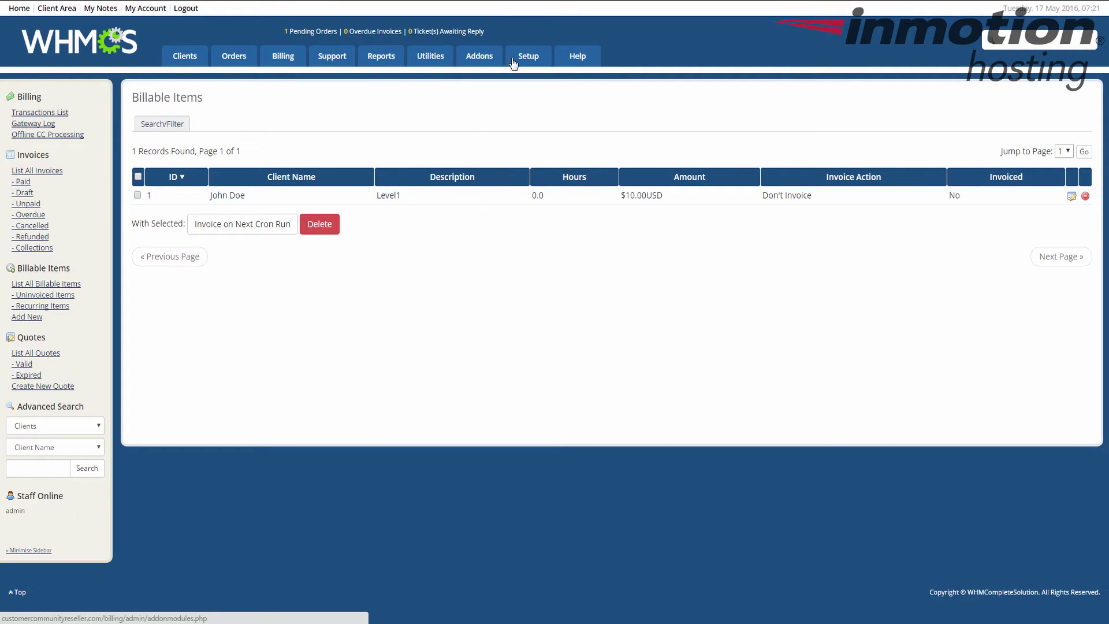
{"action": "mouse_move", "coordinate": [515, 62]}
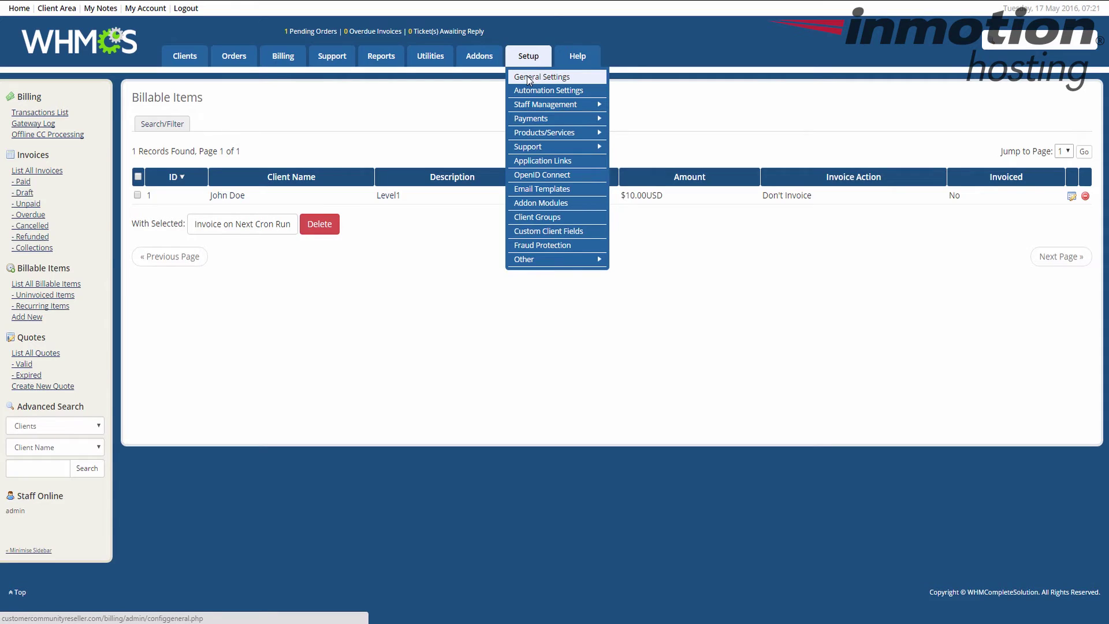
{"action": "left_click", "coordinate": [528, 79]}
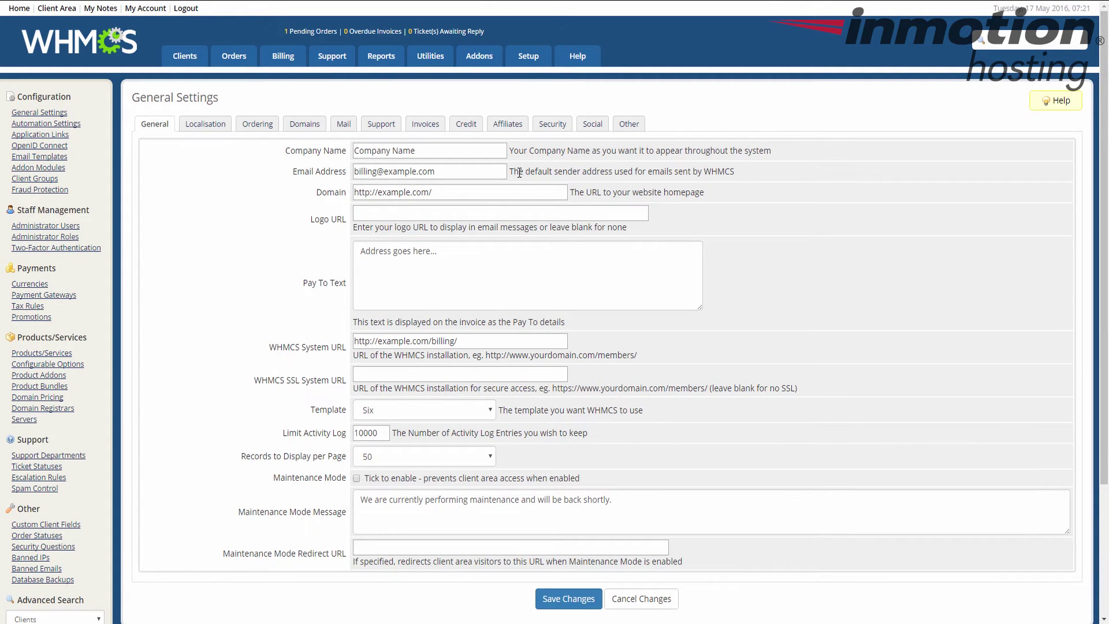
Review General Settings, then view Products/Services listing the Level1 Hosting Account product.
{"action": "scroll", "coordinate": [523, 196], "scroll_direction": "down", "scroll_amount": 2}
{"action": "scroll", "coordinate": [529, 214], "scroll_direction": "up", "scroll_amount": 2}
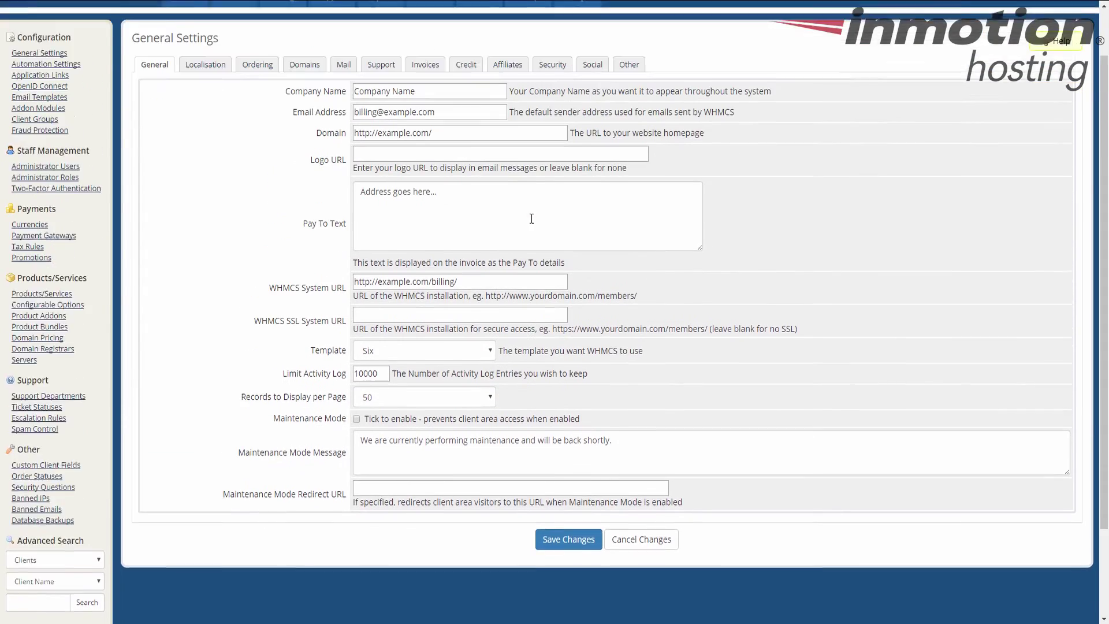
{"action": "mouse_move", "coordinate": [528, 58]}
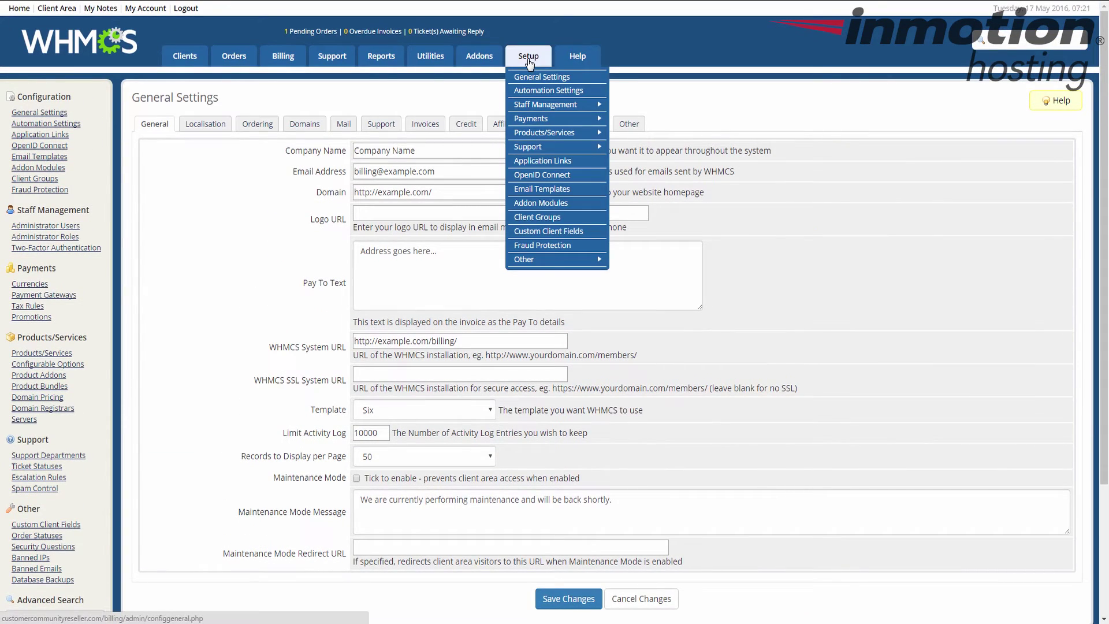
{"action": "mouse_move", "coordinate": [567, 132]}
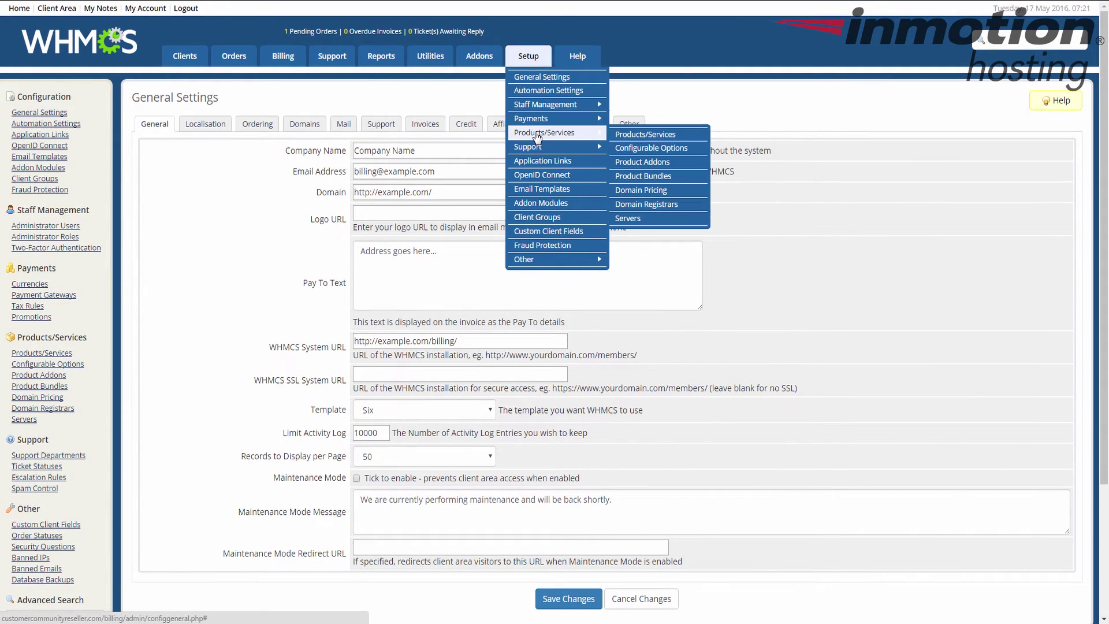
{"action": "left_click", "coordinate": [622, 135]}
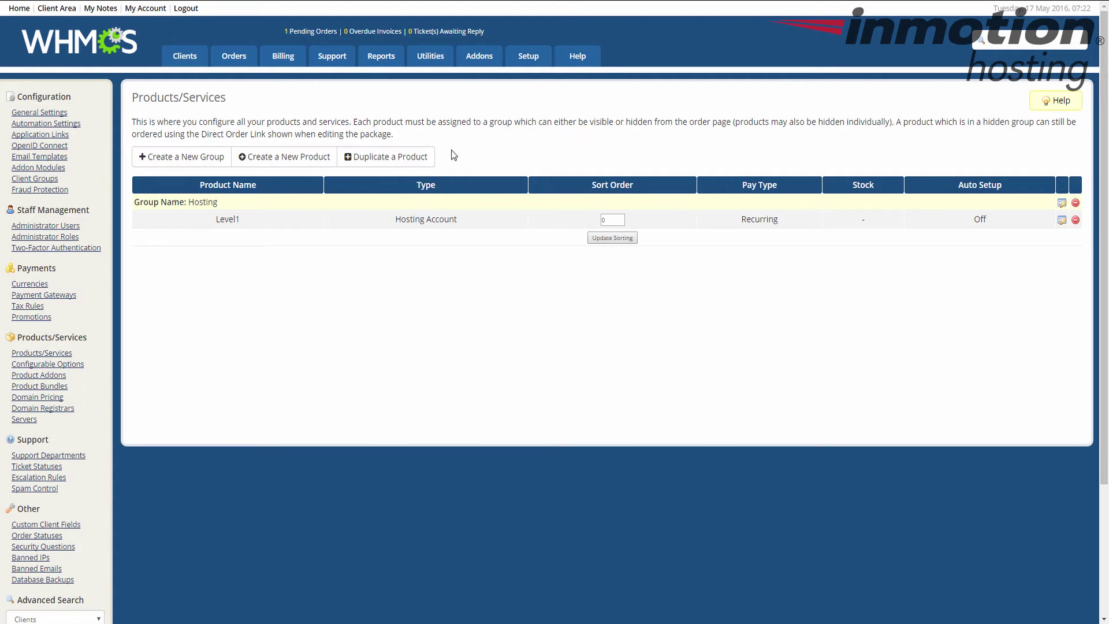
View the Currencies page under Setup > Payments, showing only USD.
{"action": "mouse_move", "coordinate": [530, 65]}
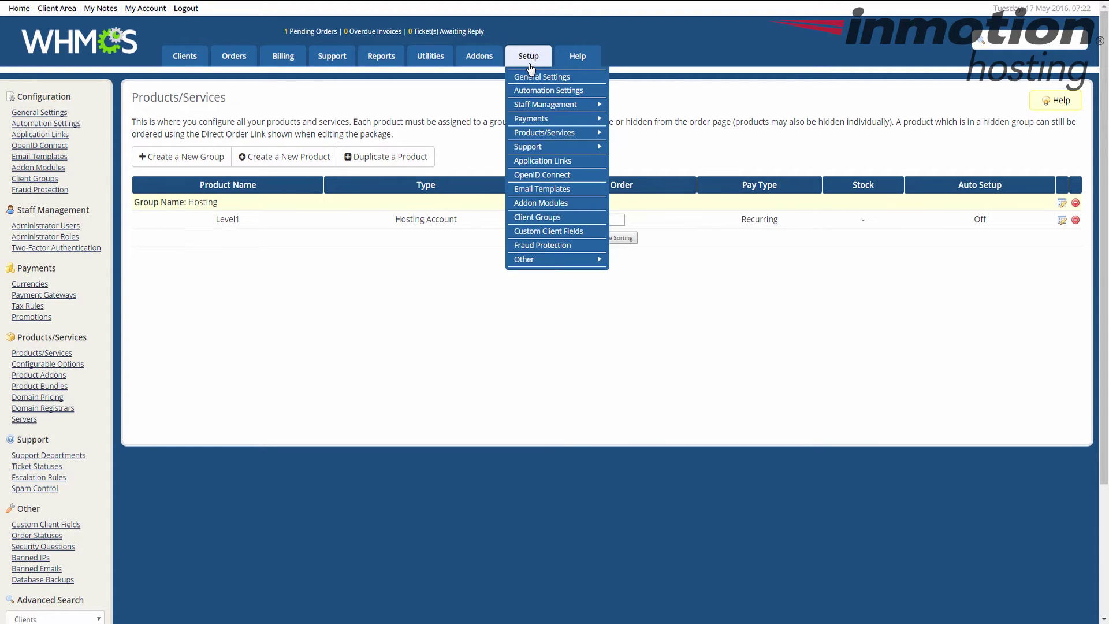
{"action": "mouse_move", "coordinate": [541, 119]}
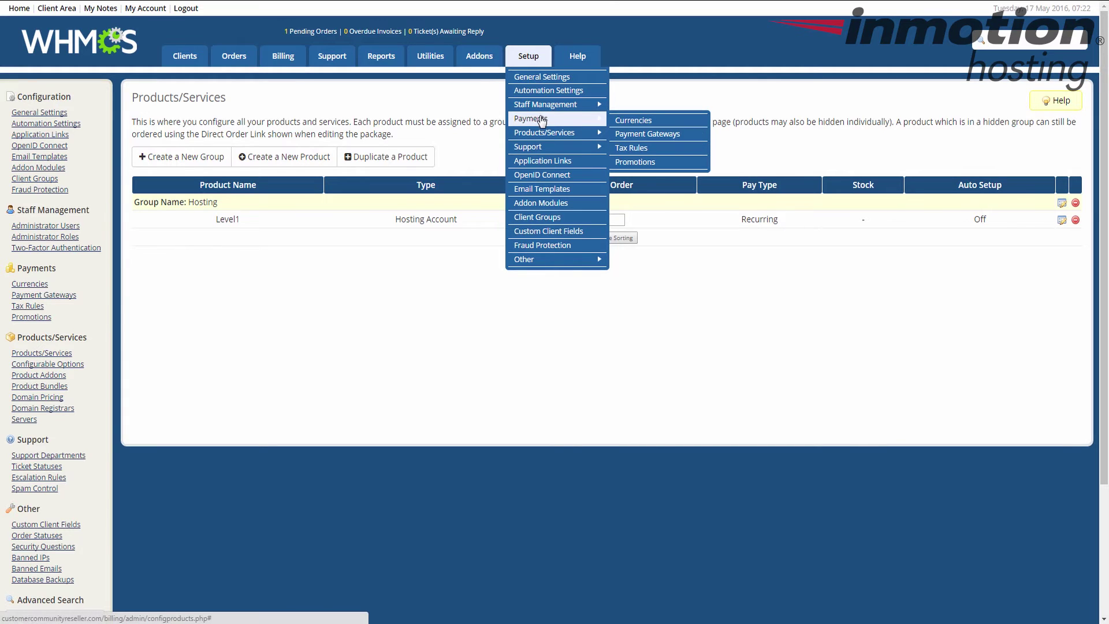
{"action": "left_click", "coordinate": [625, 127]}
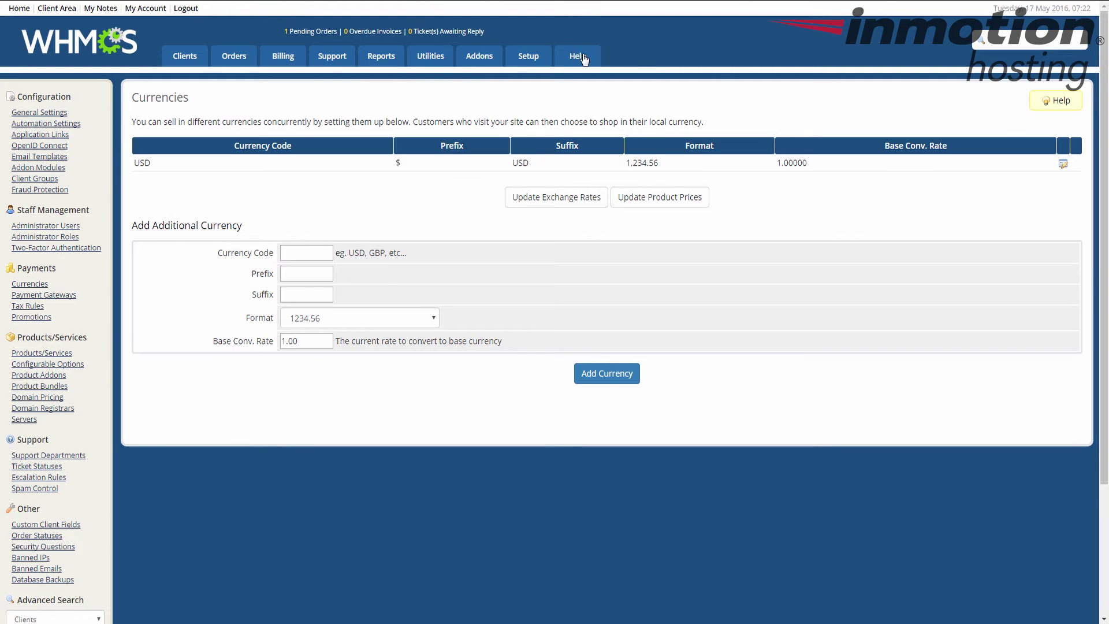
{"action": "mouse_move", "coordinate": [535, 56]}
{"action": "mouse_move", "coordinate": [552, 120]}
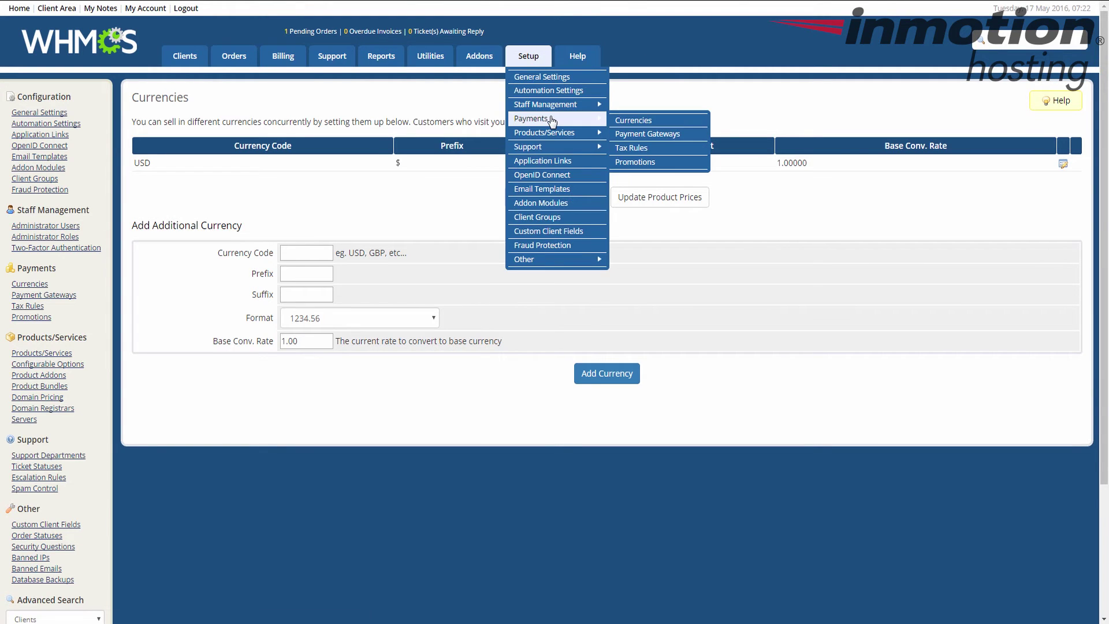
Browse all available payment gateways, with PayPal the only active one.
{"action": "left_click", "coordinate": [639, 136]}
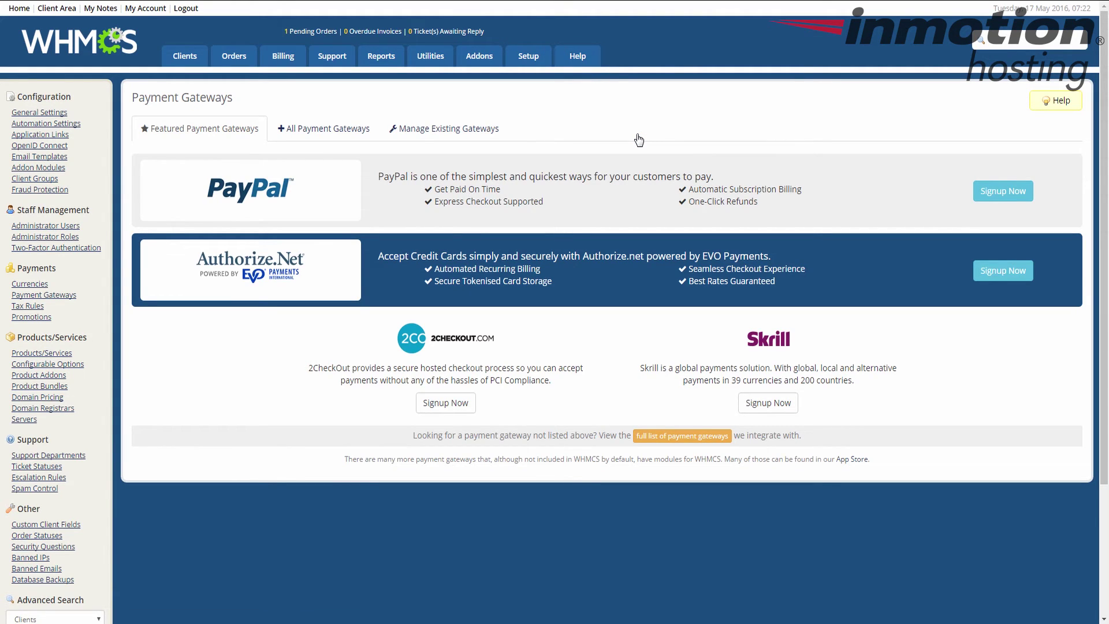
{"action": "left_click", "coordinate": [334, 134]}
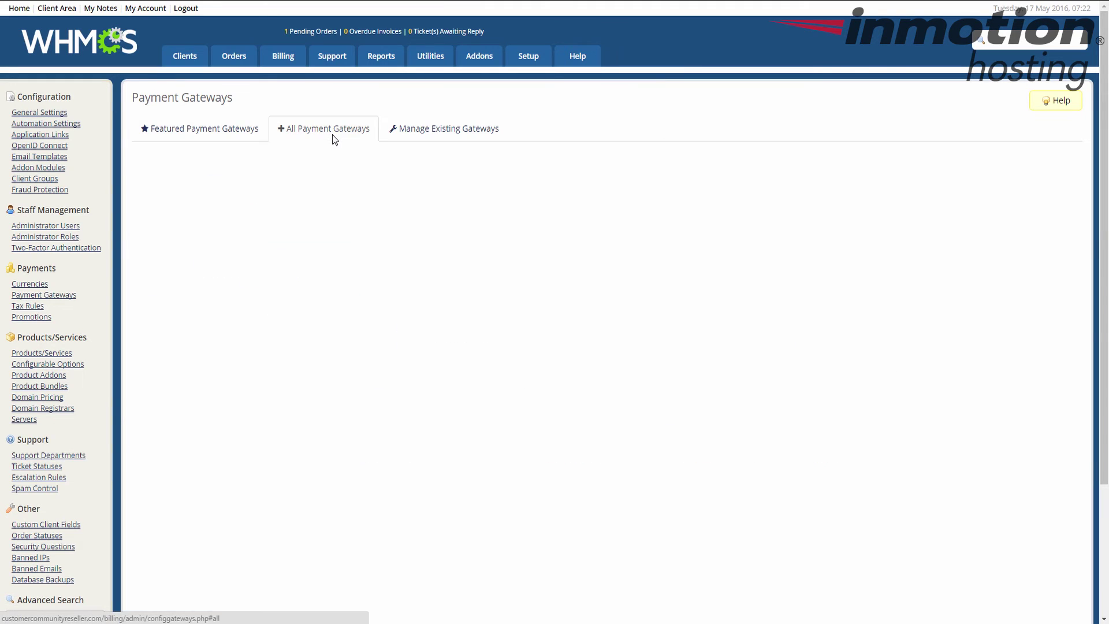
{"action": "scroll", "coordinate": [549, 408], "scroll_direction": "down", "scroll_amount": 1}
{"action": "scroll", "coordinate": [546, 408], "scroll_direction": "down", "scroll_amount": 3}
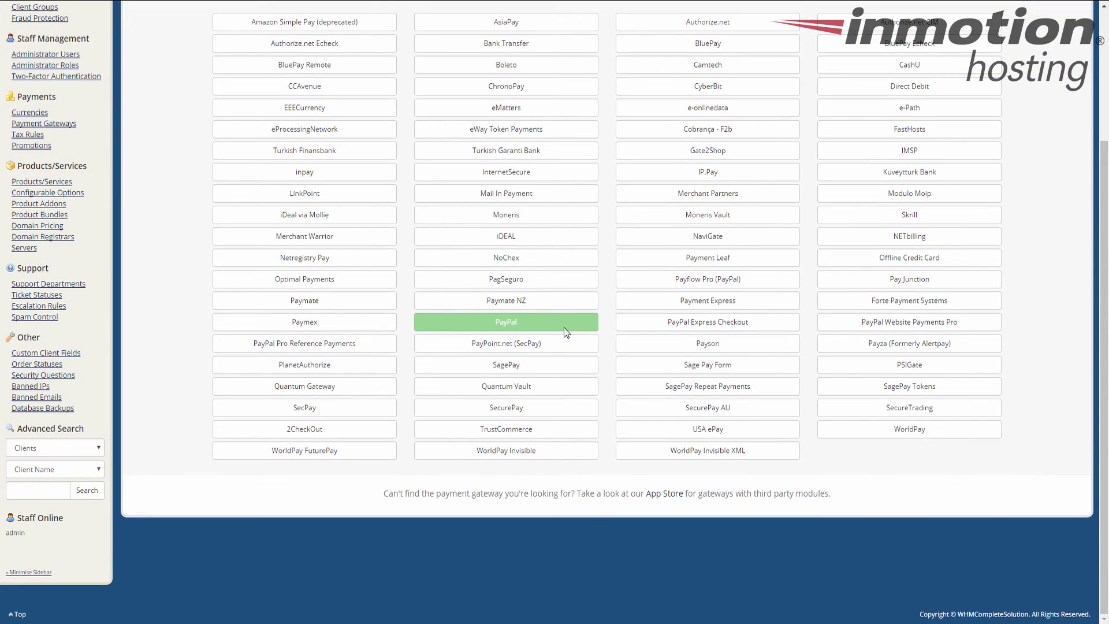
{"action": "scroll", "coordinate": [563, 289], "scroll_direction": "up", "scroll_amount": 1}
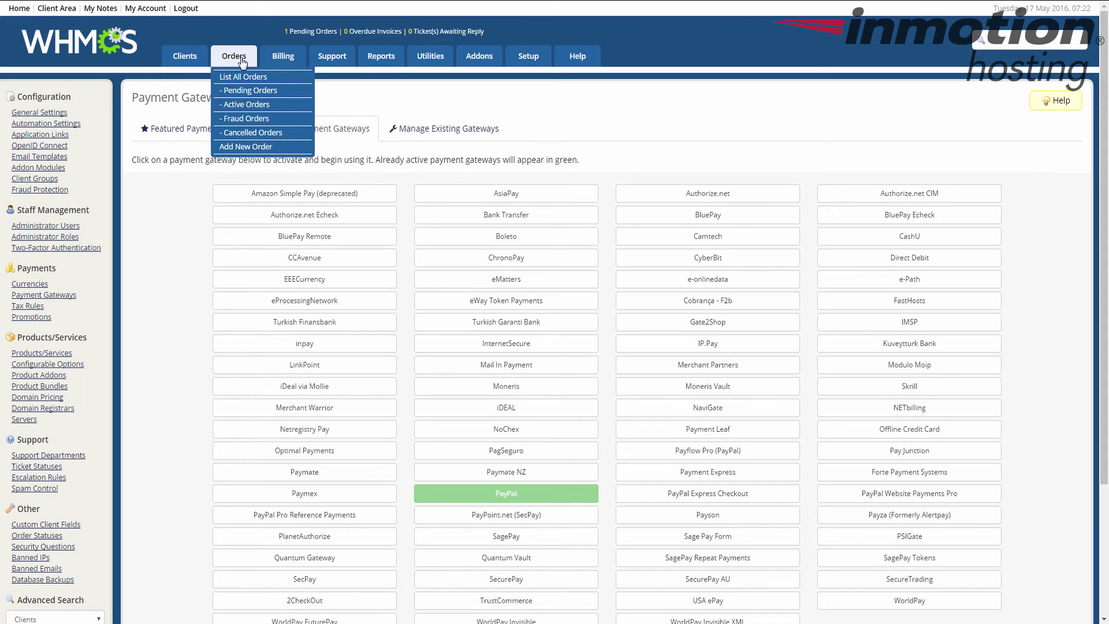
Preview the Orders, Billing, Reports, Utilities and Setup menus.
{"action": "mouse_move", "coordinate": [270, 61]}
{"action": "mouse_move", "coordinate": [366, 61]}
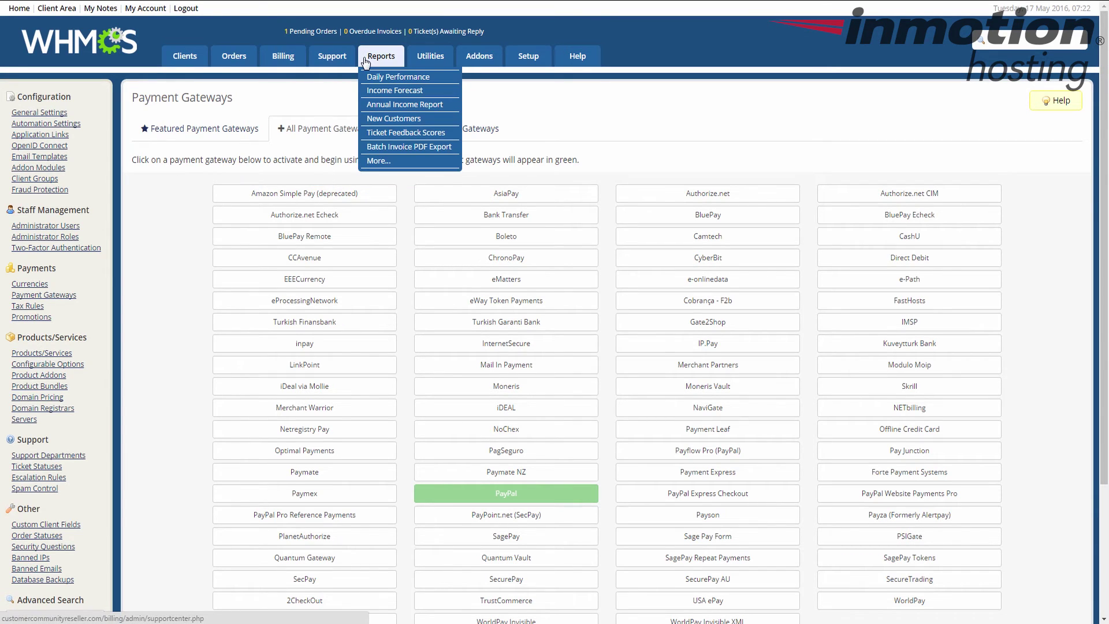
{"action": "mouse_move", "coordinate": [412, 61]}
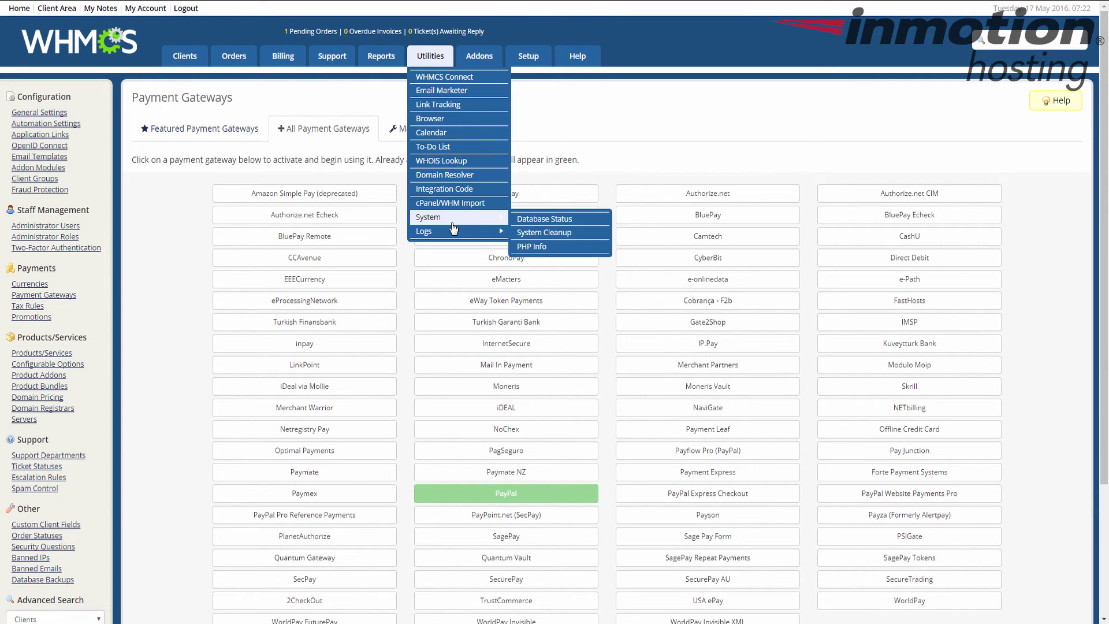
{"action": "mouse_move", "coordinate": [457, 224]}
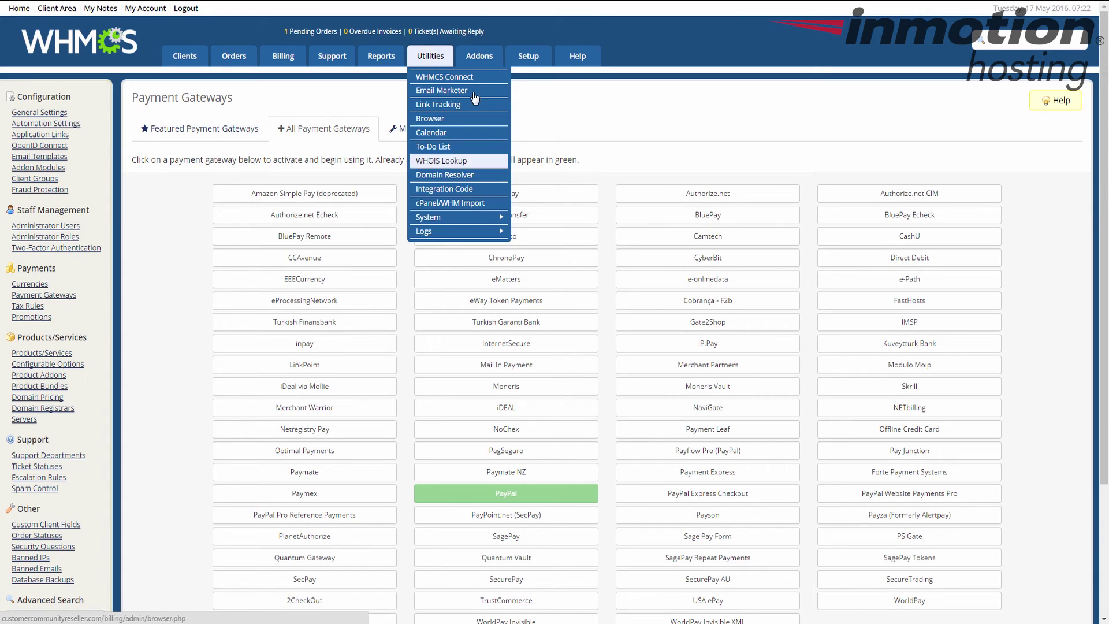
{"action": "mouse_move", "coordinate": [526, 59]}
{"action": "mouse_move", "coordinate": [532, 109]}
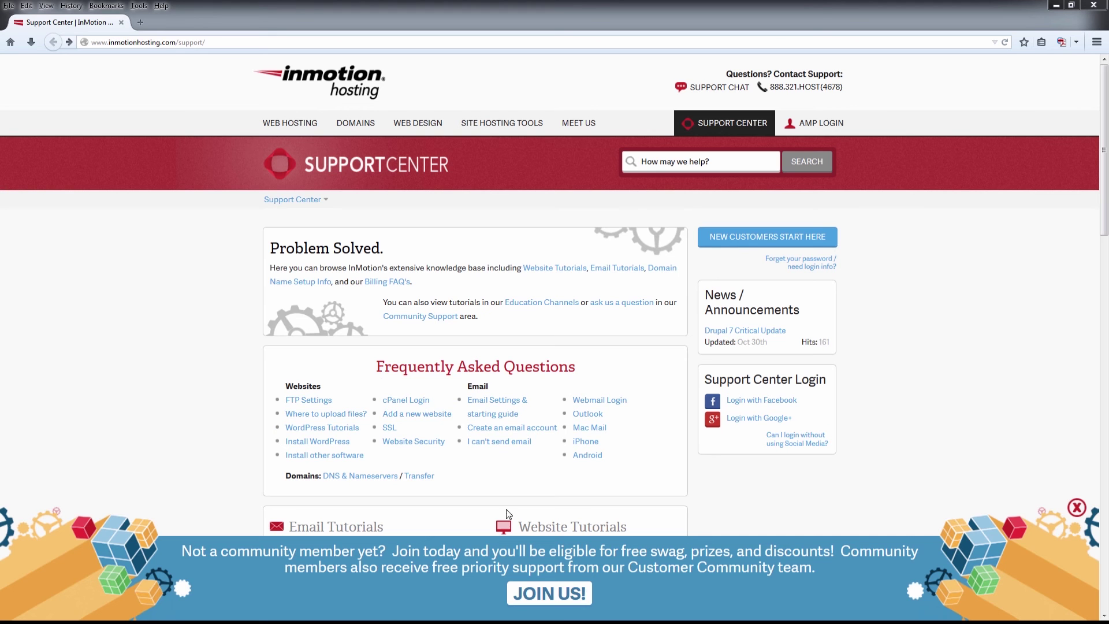
{"action": "left_click", "coordinate": [531, 597]}
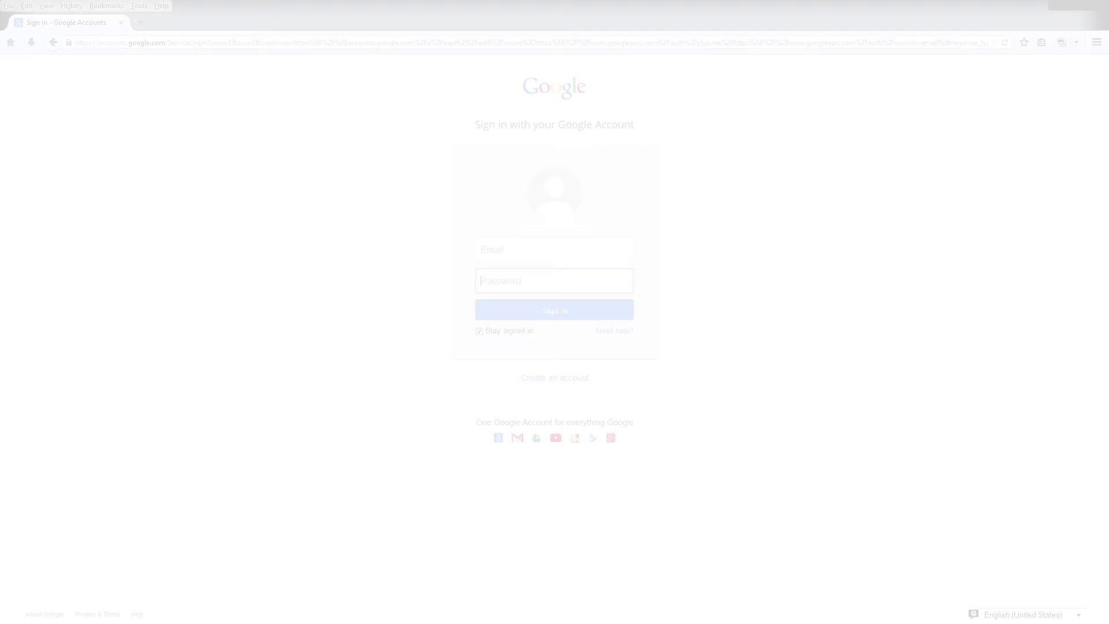